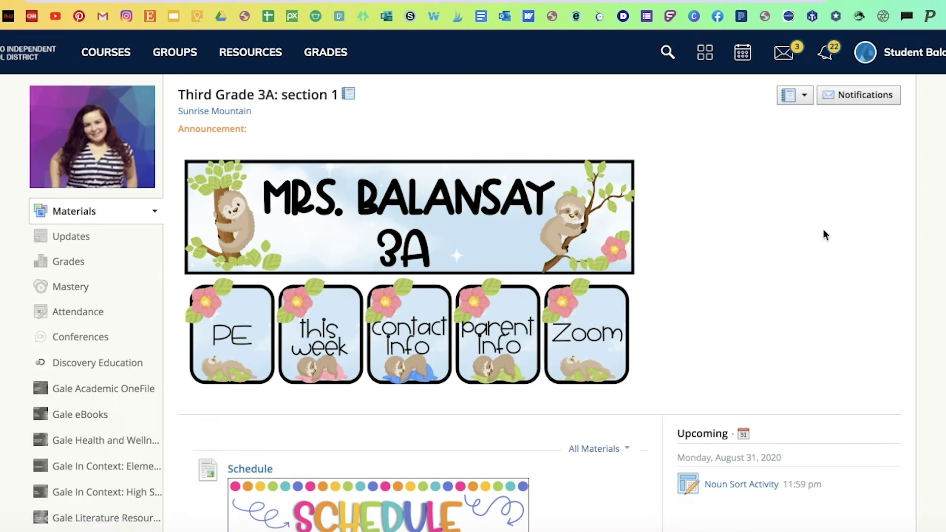
- Look over the Third Grade 3A course page down to the daily schedule in its materials
scroll(823, 230, down, 4)
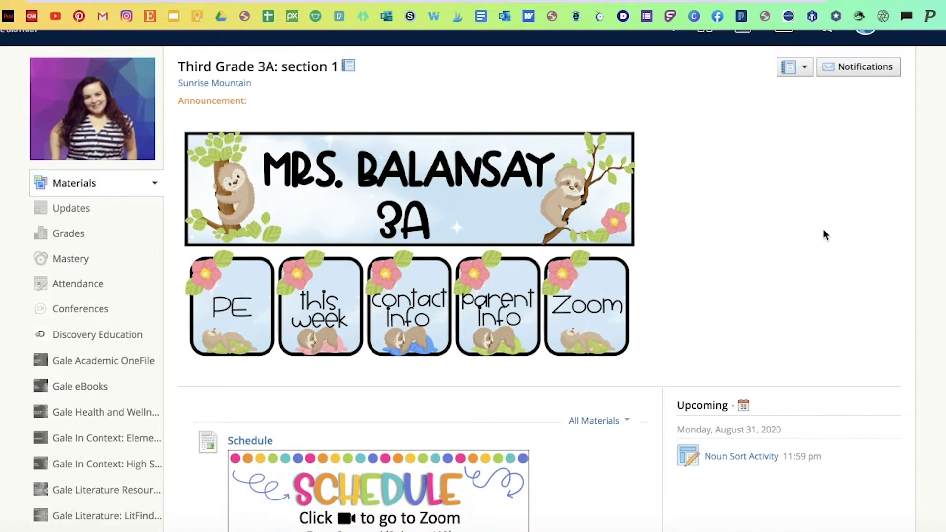
scroll(824, 230, down, 3)
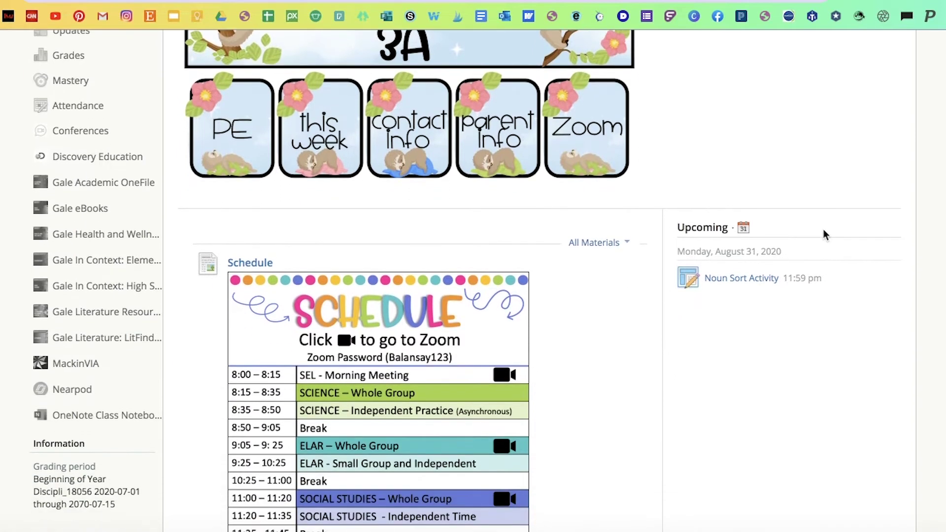
scroll(823, 229, down, 2)
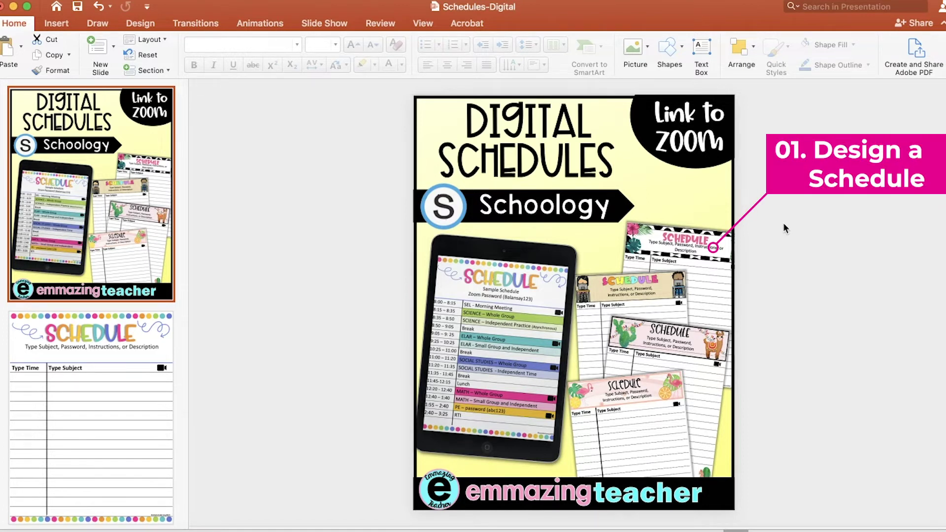
- Switch to the Schedules-Digital presentation in PowerPoint and browse its schedule template slides through to the Terms of Use
key(Down)
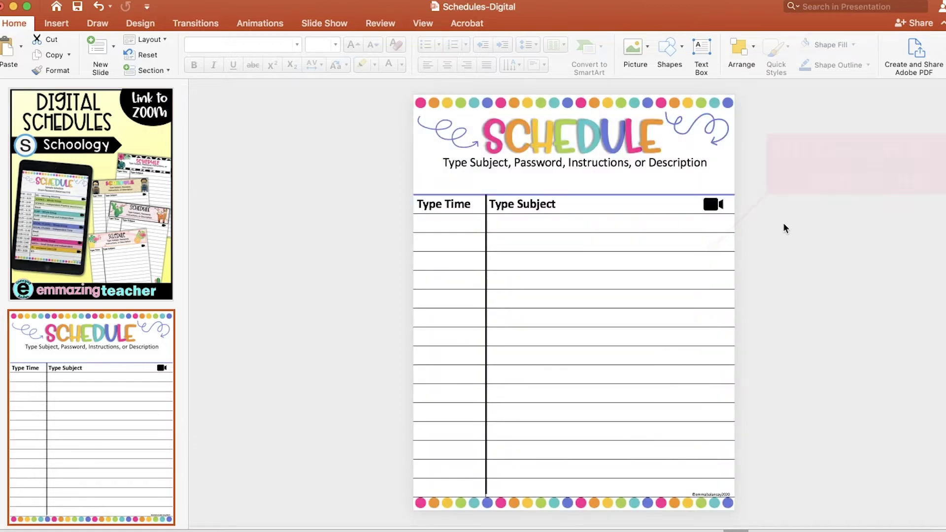
key(Down)
key(Down)
key(Down)
key(Down)
key(Down)
key(Down)
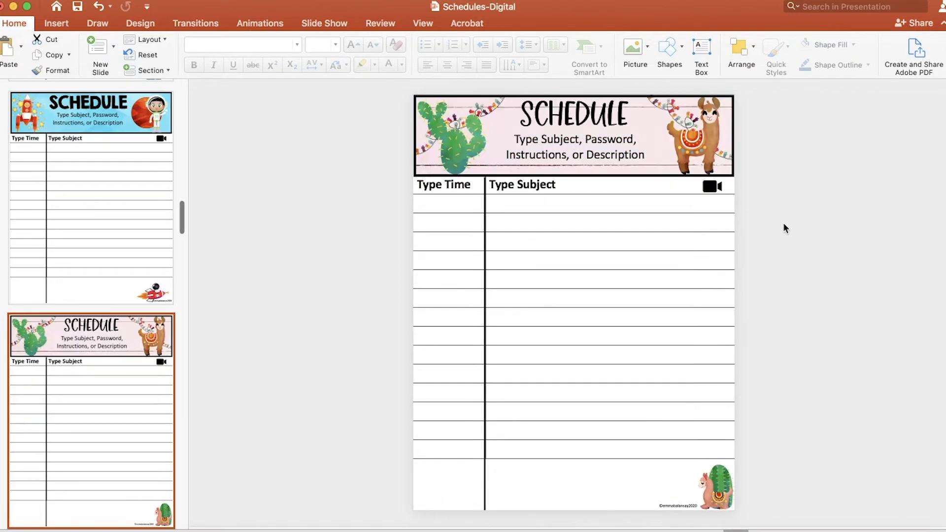
key(Down)
key(Down)
key(Down)
key(Down)
key(Down)
key(Down)
key(Down)
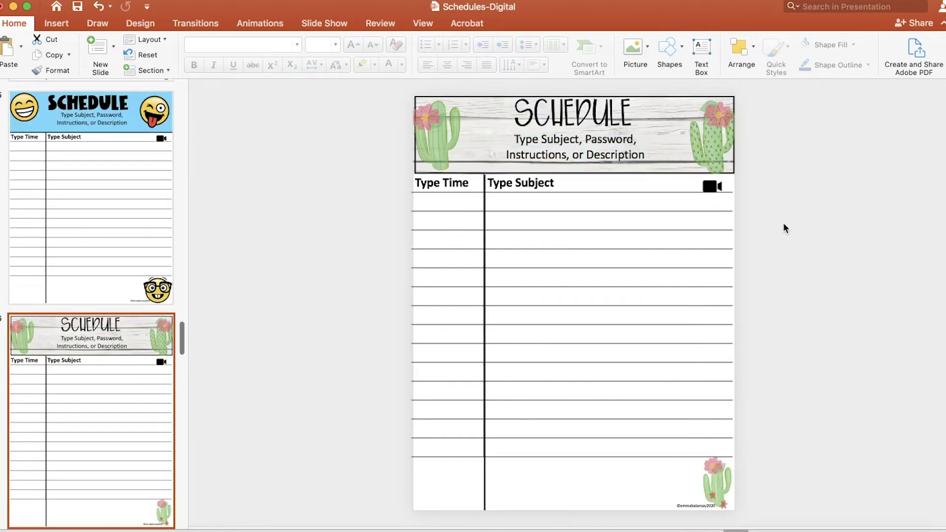
key(Down)
key(Down)
key(Down)
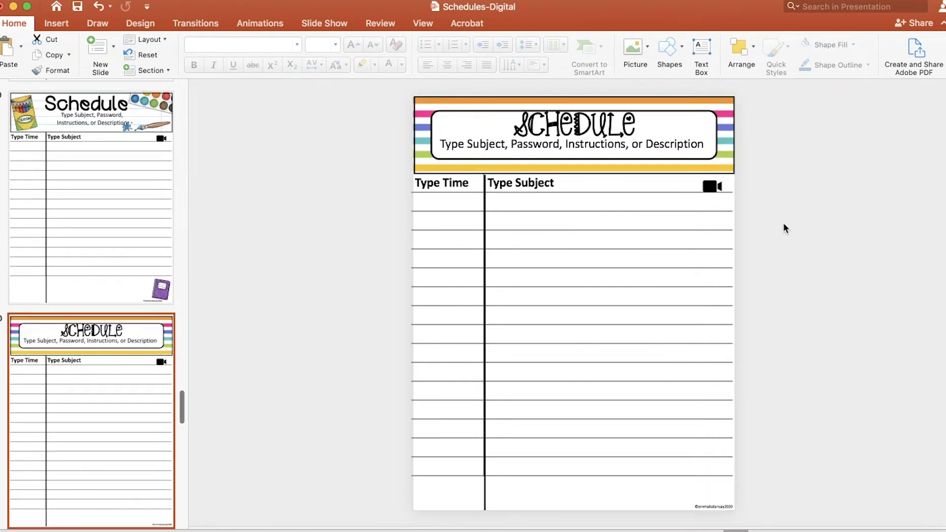
key(Down)
key(Down)
key(Down)
key(Down)
key(Down)
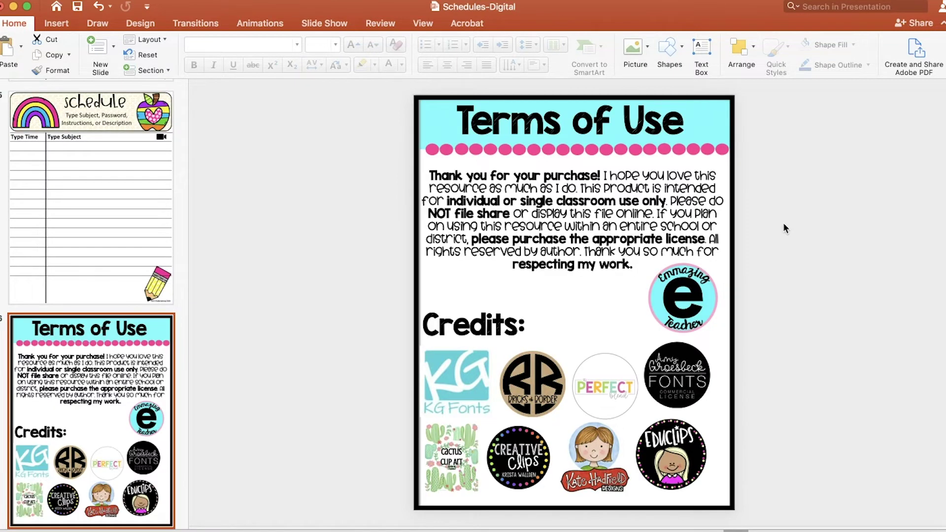
key(Up)
key(Up)
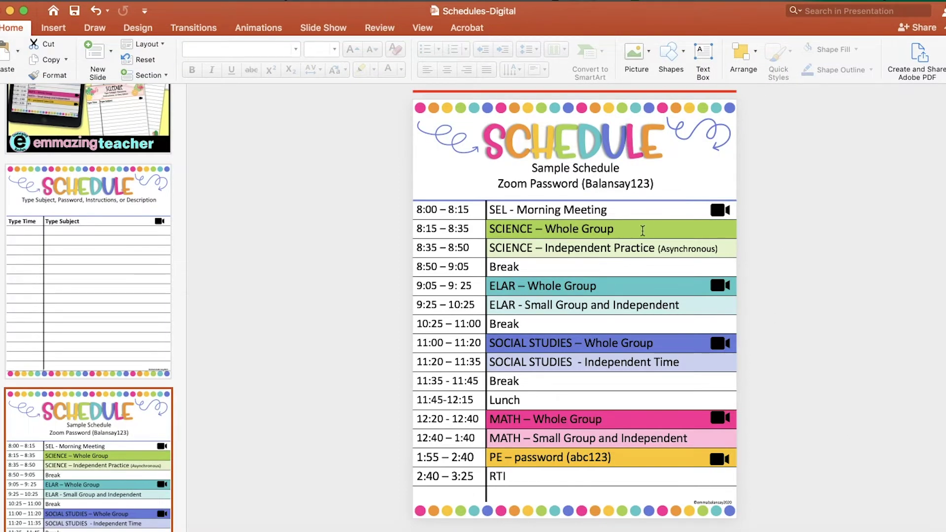
- On the blank rainbow-dot schedule slide, replace the description line with "Click to go to our Zoom Class.", leaving a gap after "Click"
click(79, 222)
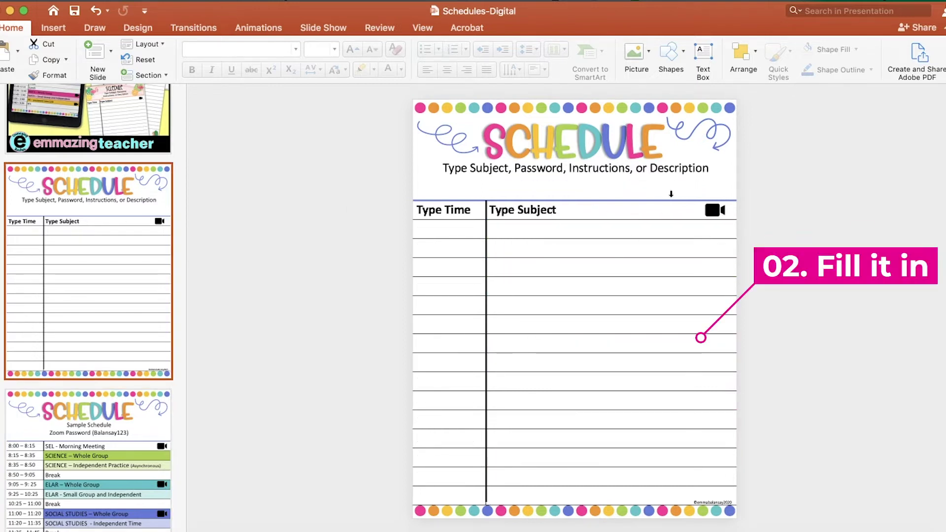
click(683, 170)
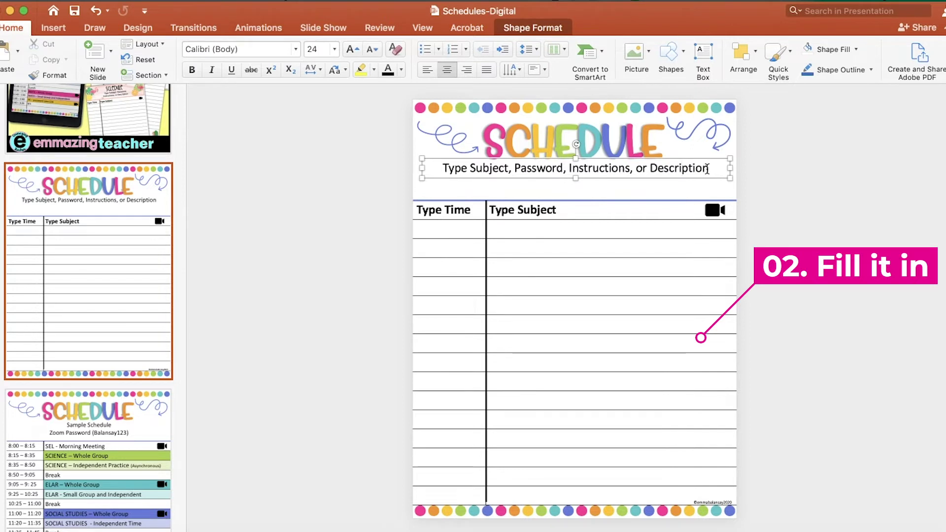
drag(708, 169, 434, 171)
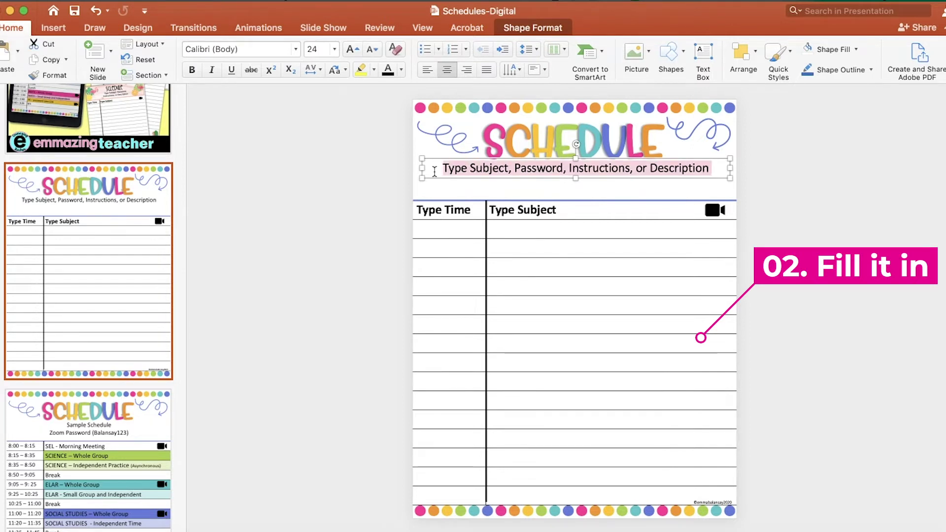
text(Click )
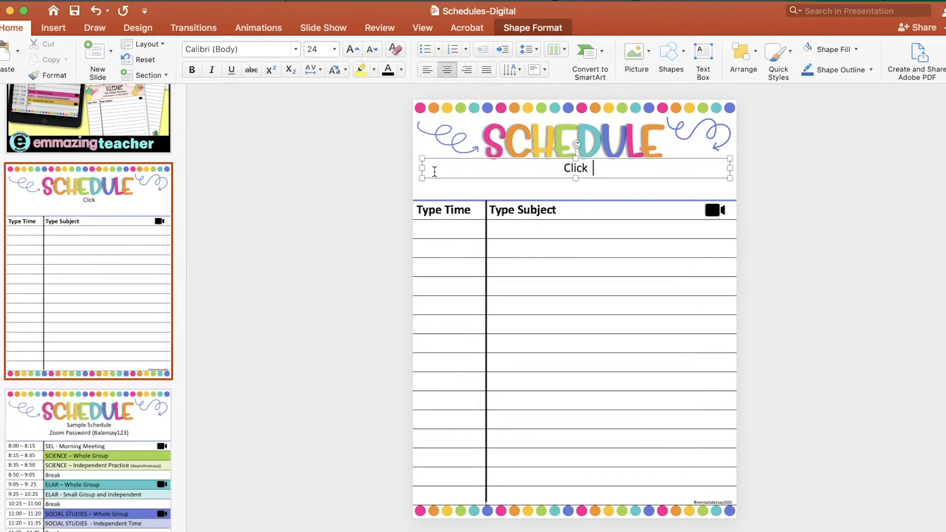
text(      to go to our Zoom Class.)
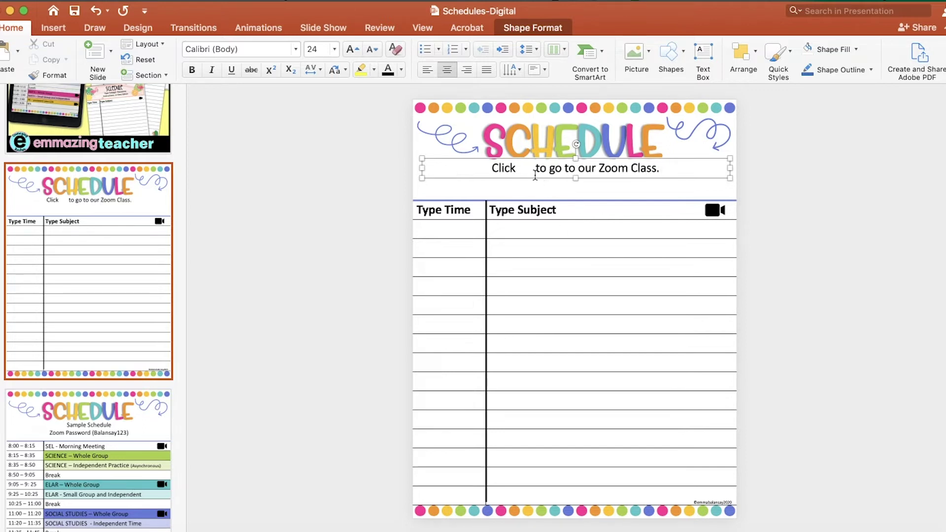
click(534, 171)
key(BackSpace)
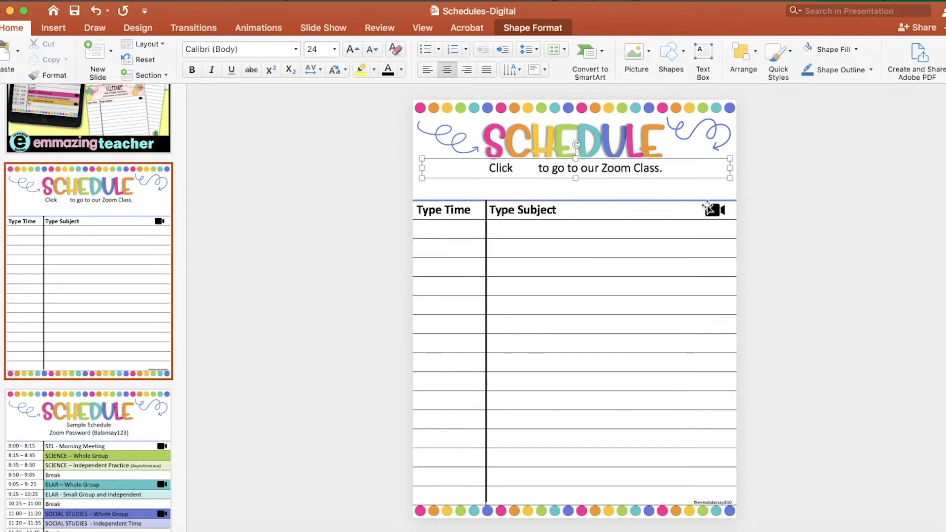
- Move the video camera icon from the table's heading row into the gap after "Click" in the description line
click(712, 211)
drag(713, 211, 524, 168)
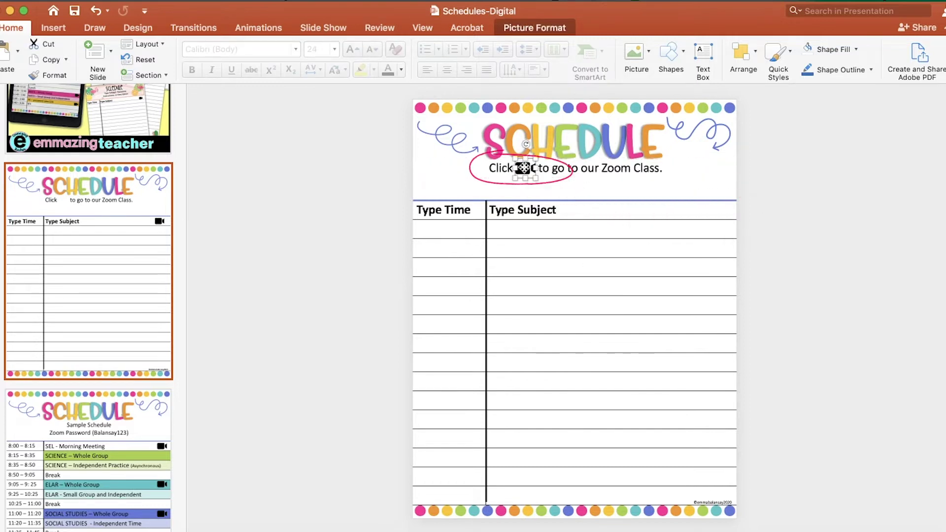
click(542, 169)
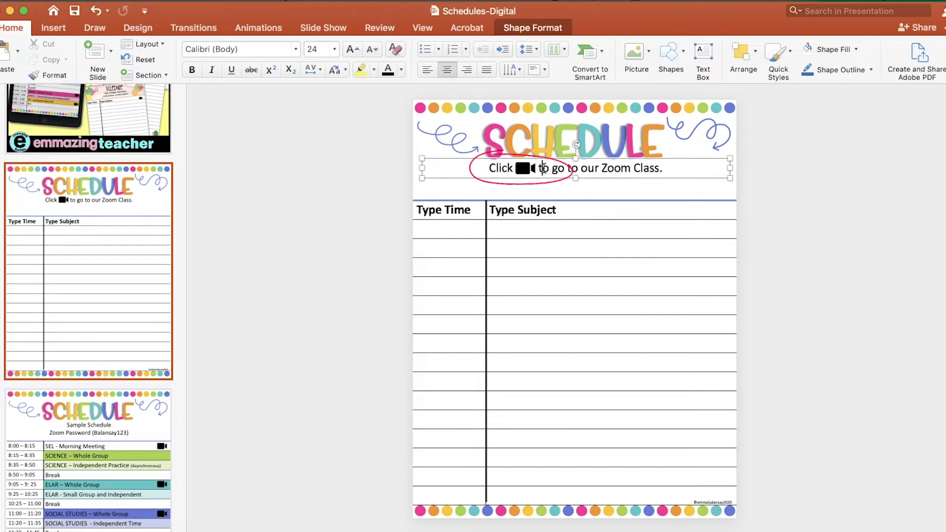
- Add a second line reading "Zoom Password" below the Zoom Class instruction
click(665, 168)
key(Return)
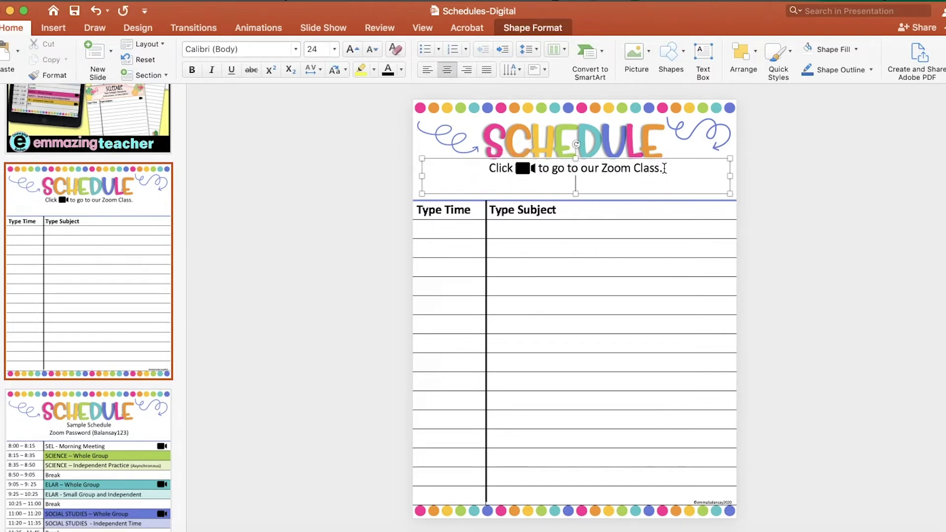
text(Zoom Pass)
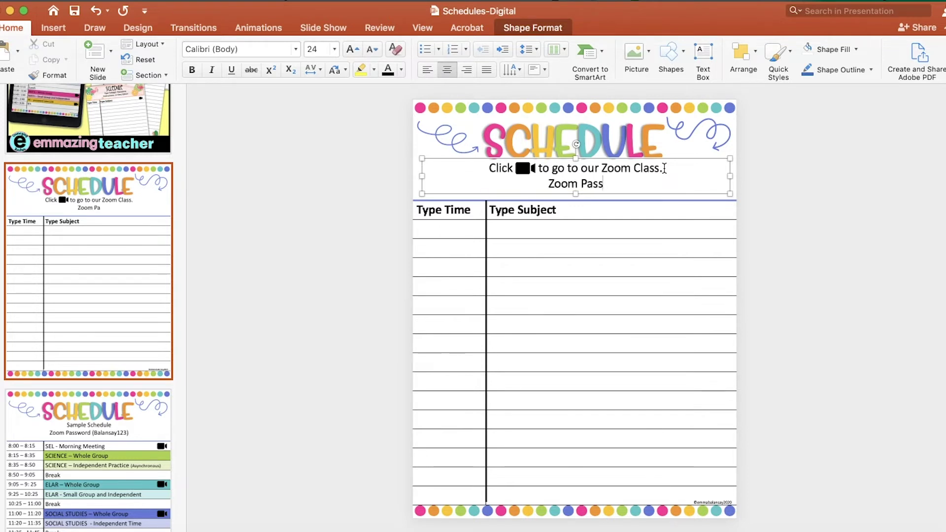
text(word)
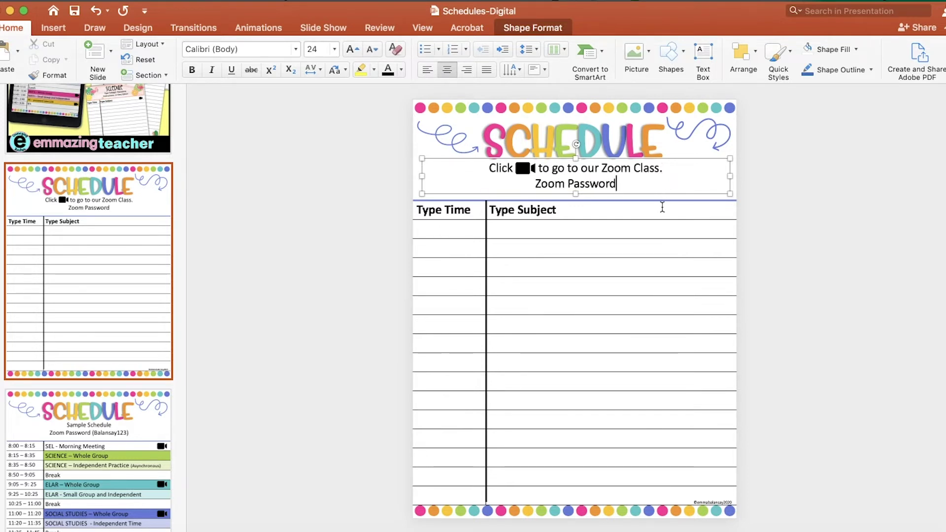
- Select the "Type Subject" heading in the table and view the available shape fill colors
click(659, 238)
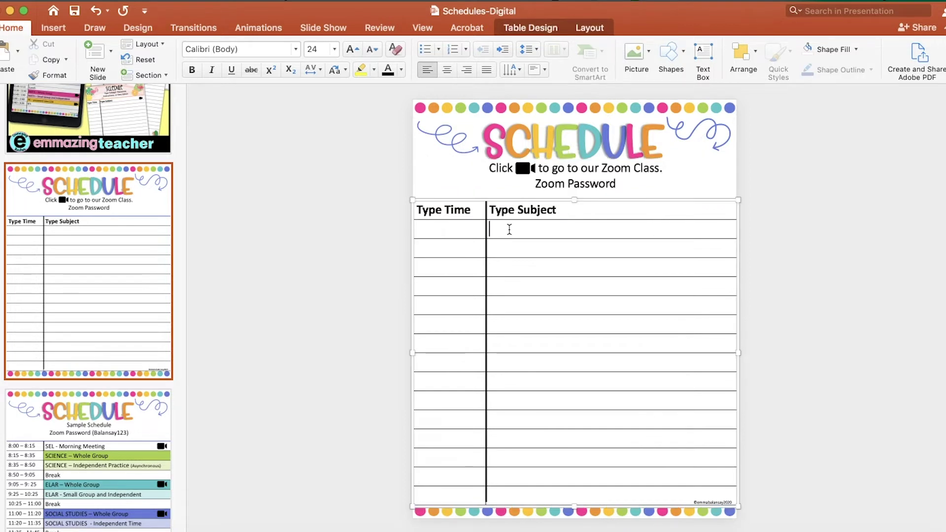
click(559, 209)
drag(528, 211, 499, 211)
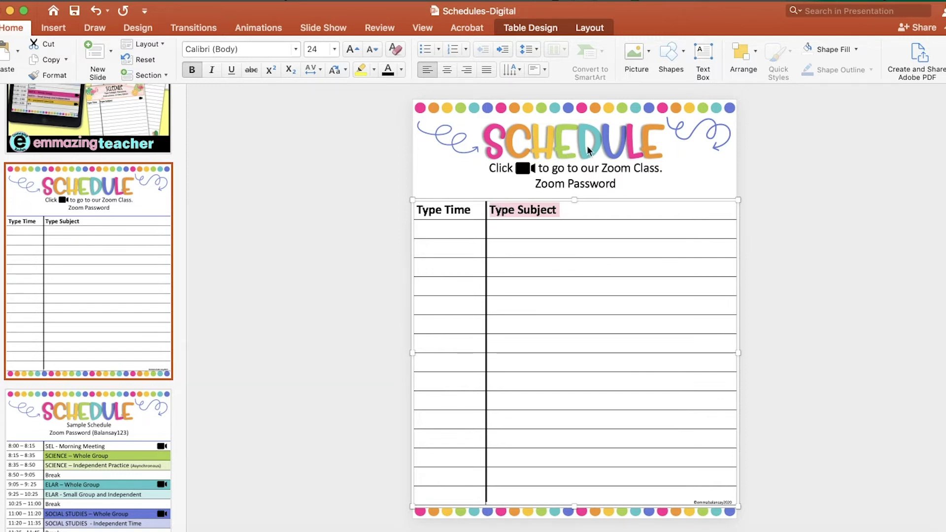
click(855, 50)
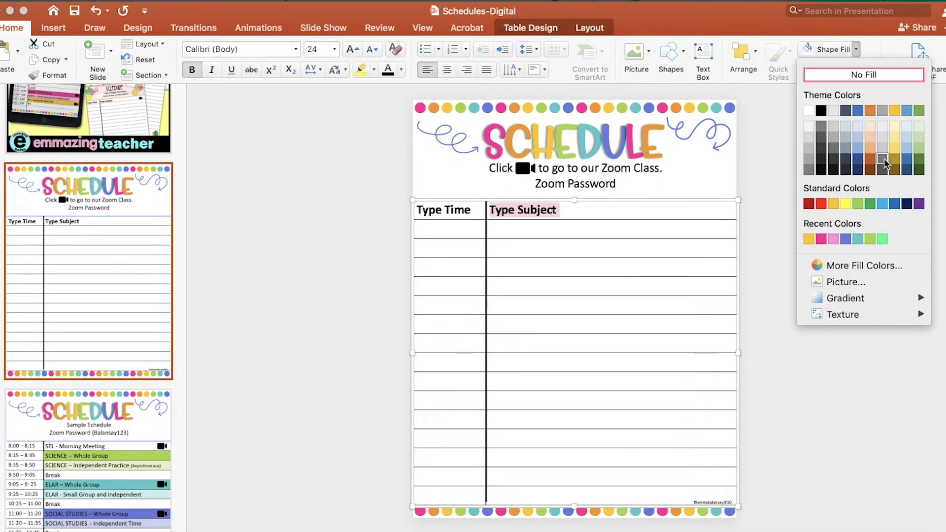
click(627, 228)
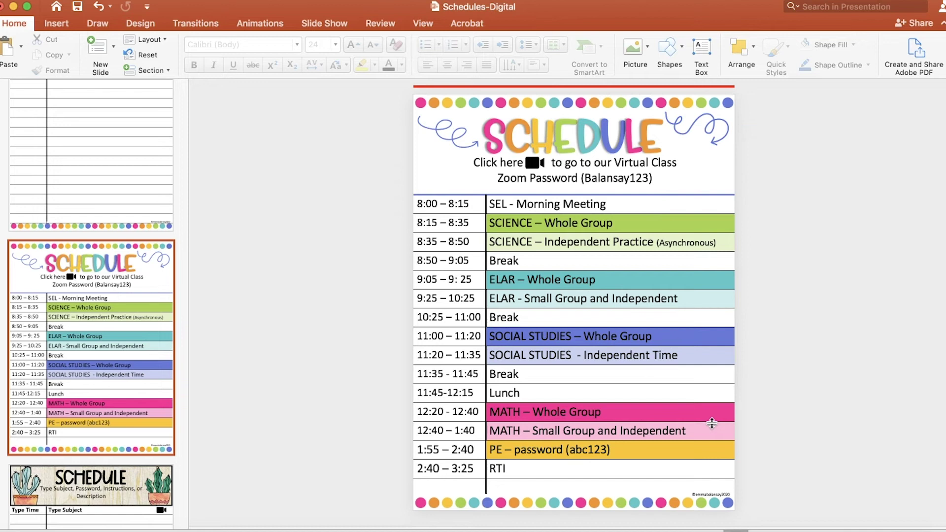
- Try the red line between the 11:35 Break and Lunch rows of the filled-in schedule, and move it back above the slide
key(Escape)
drag(700, 86, 706, 394)
scroll(706, 394, down, 1)
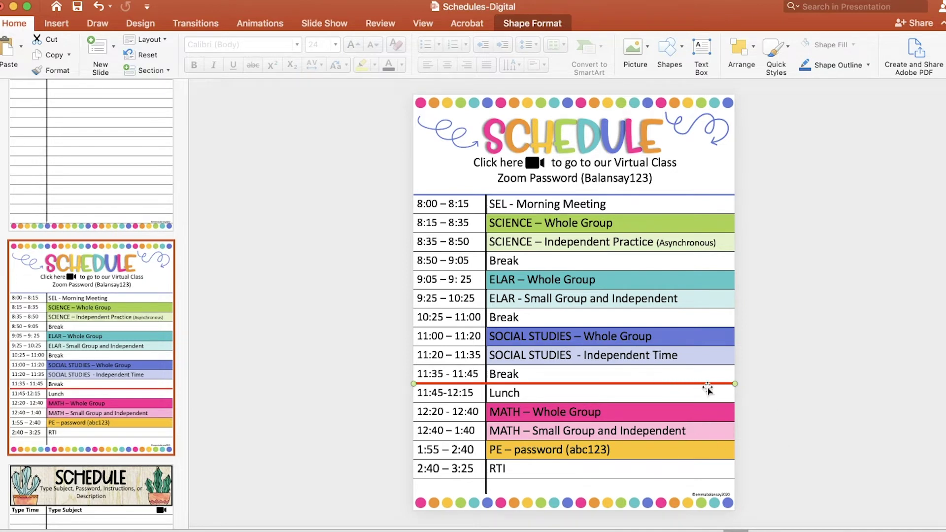
drag(704, 387, 693, 87)
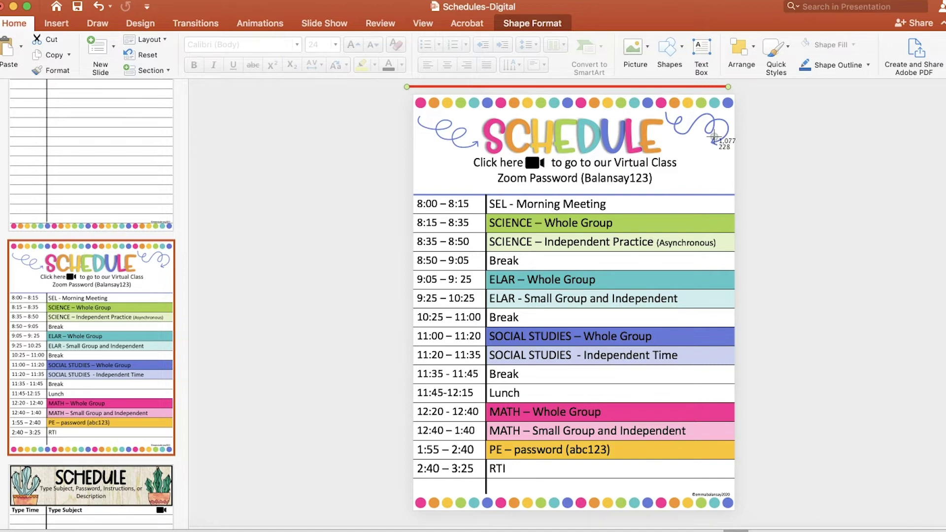
- Capture a screenshot area covering the whole filled-in schedule slide
drag(414, 92, 734, 509)
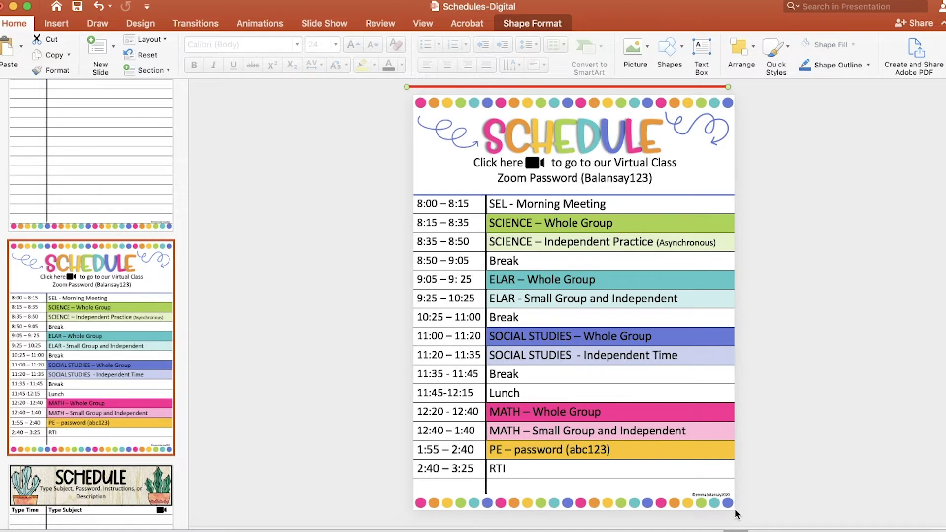
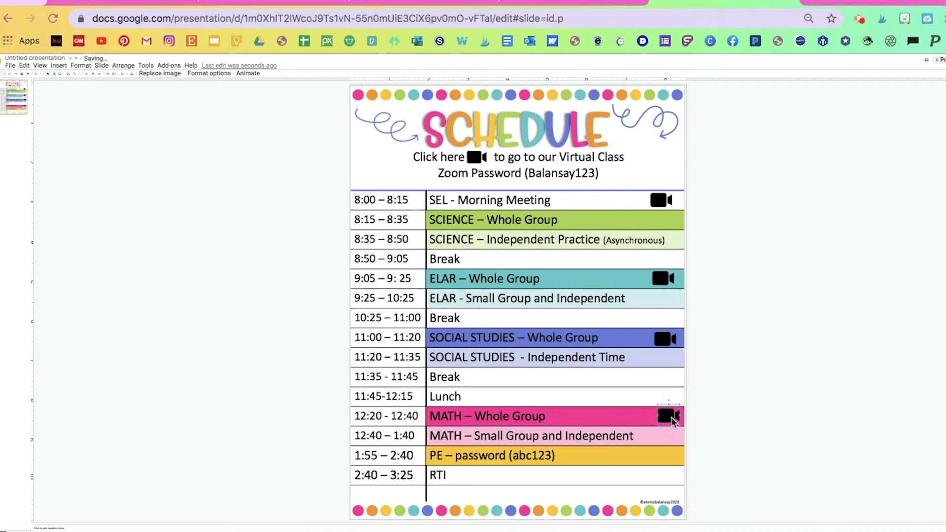
- In Google Slides, paste copies of the video camera icon and place them at the end of the PE and RTI rows
key(ctrl+v)
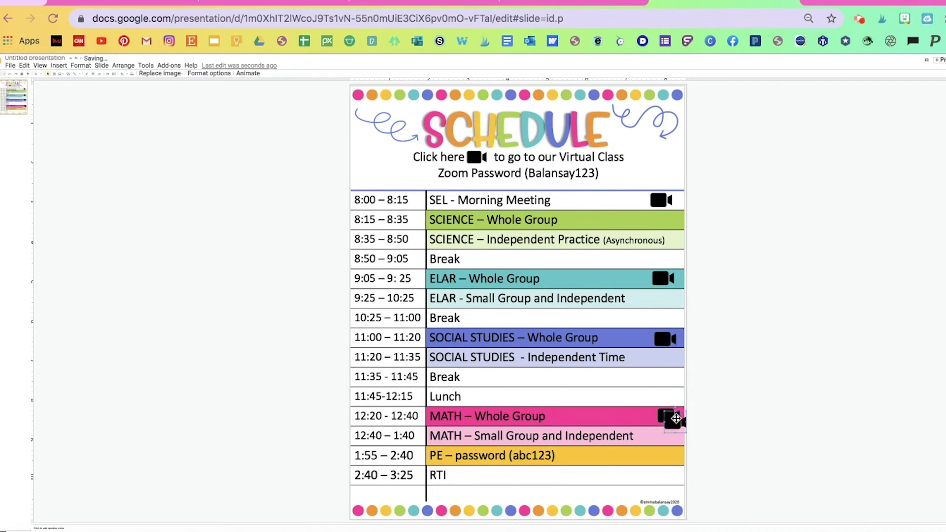
drag(669, 447, 669, 456)
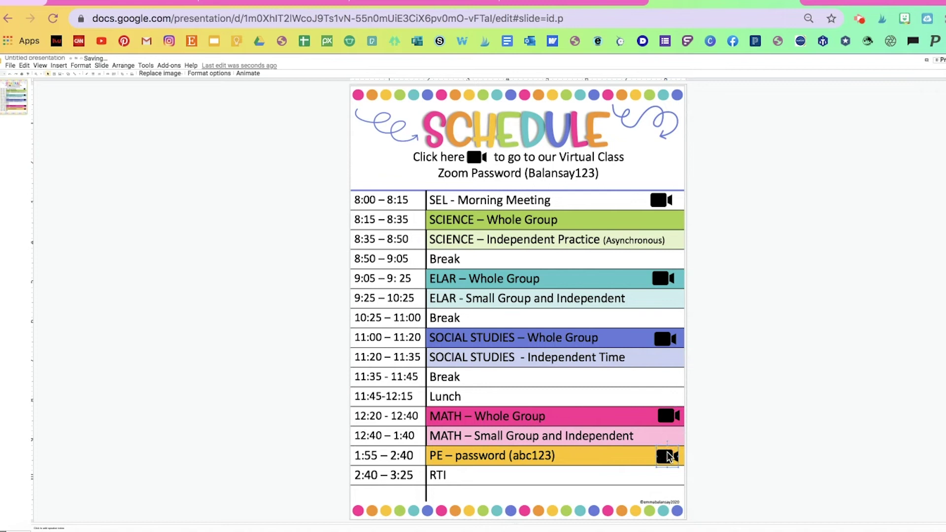
key(ctrl+v)
drag(667, 471, 669, 475)
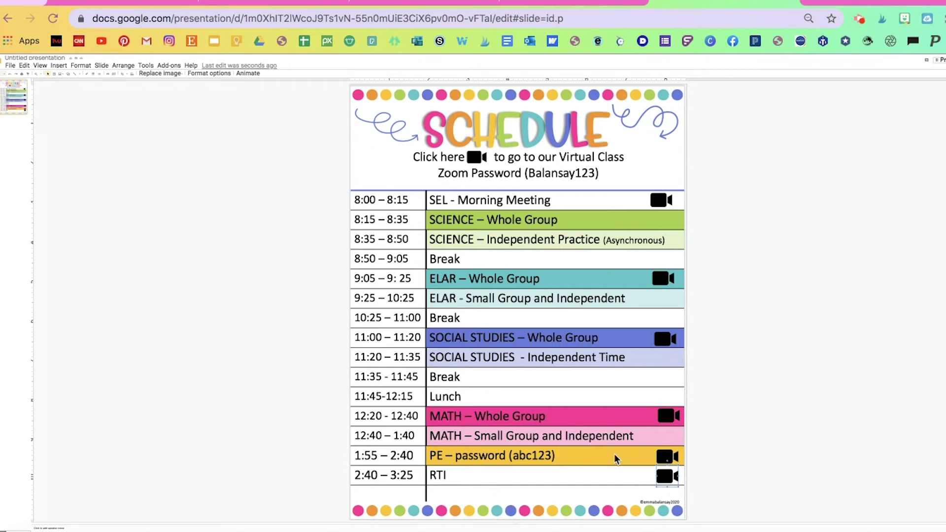
click(740, 388)
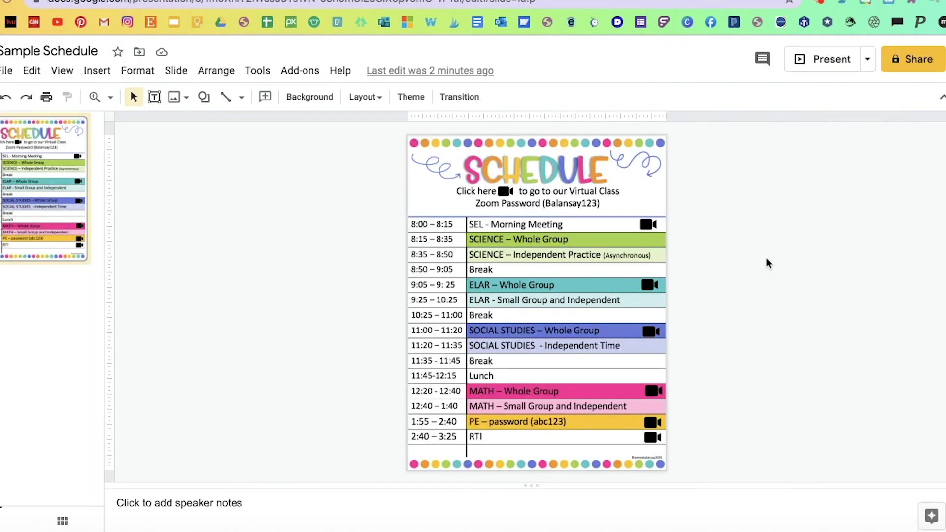
- Switch to the Zoom meeting page, copy the meeting's invite link, and return to Google Slides
click(709, 0)
mouse_move(744, 132)
mouse_down()
mouse_move(531, 134)
mouse_move(782, 134)
mouse_move(734, 135)
mouse_up()
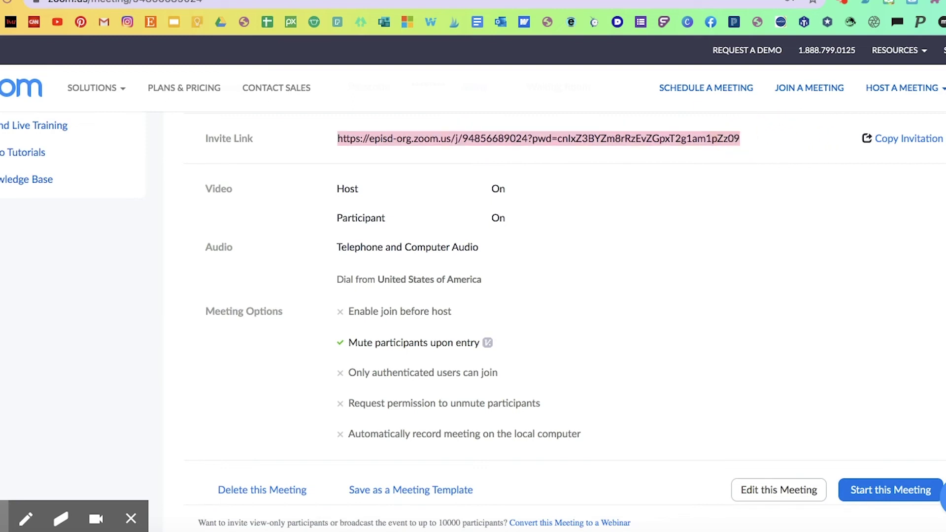
key(ctrl+Tab)
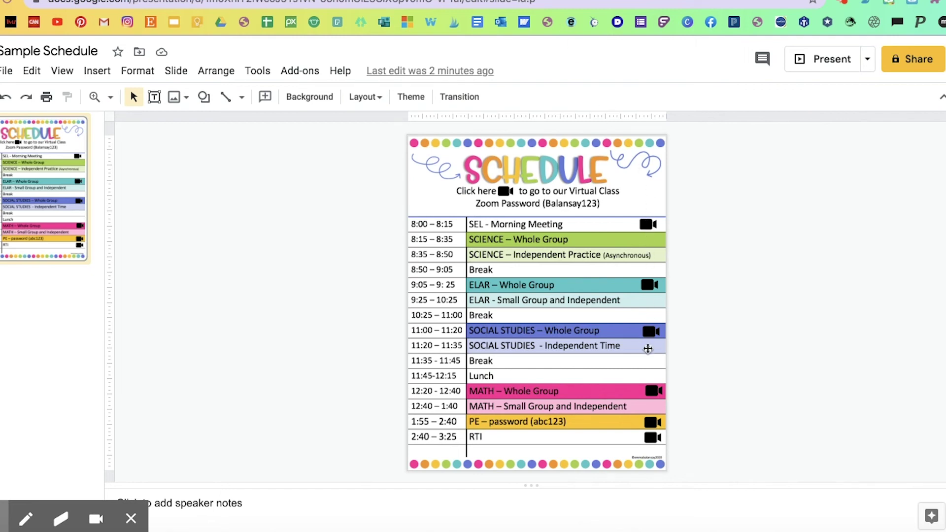
- Link the video camera icon in the SEL - Morning Meeting row to the copied Zoom invite link
click(649, 224)
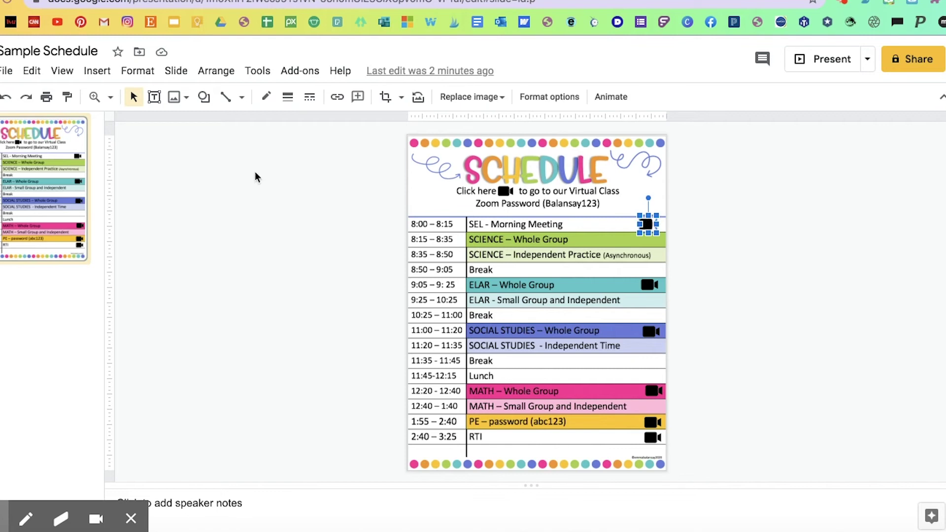
click(97, 74)
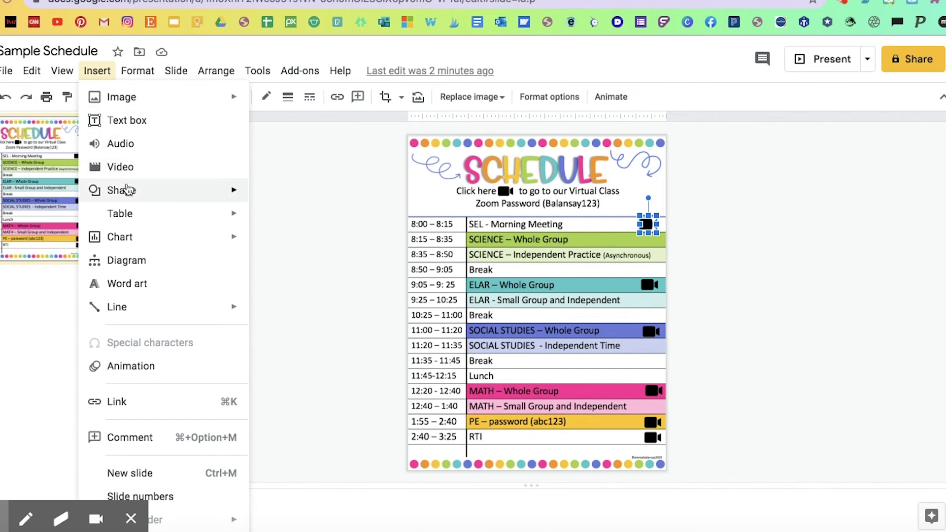
click(138, 411)
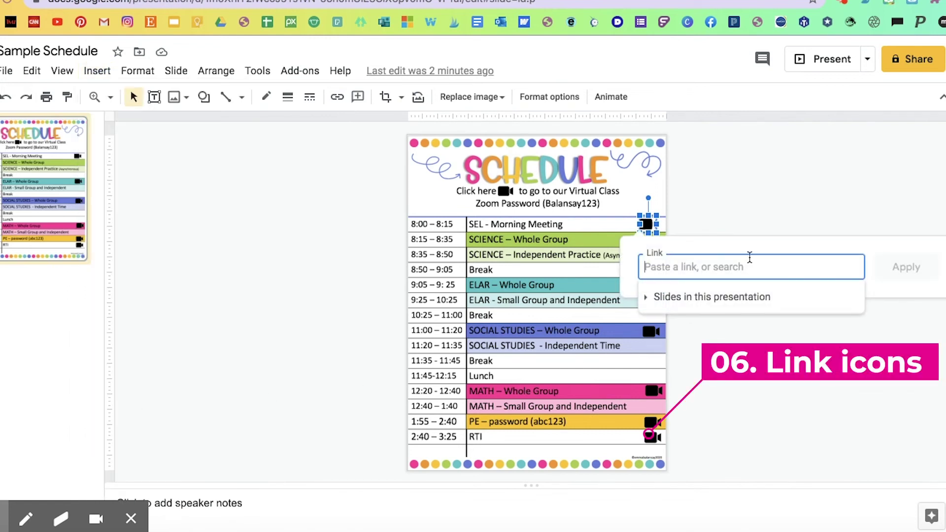
key(ctrl+v)
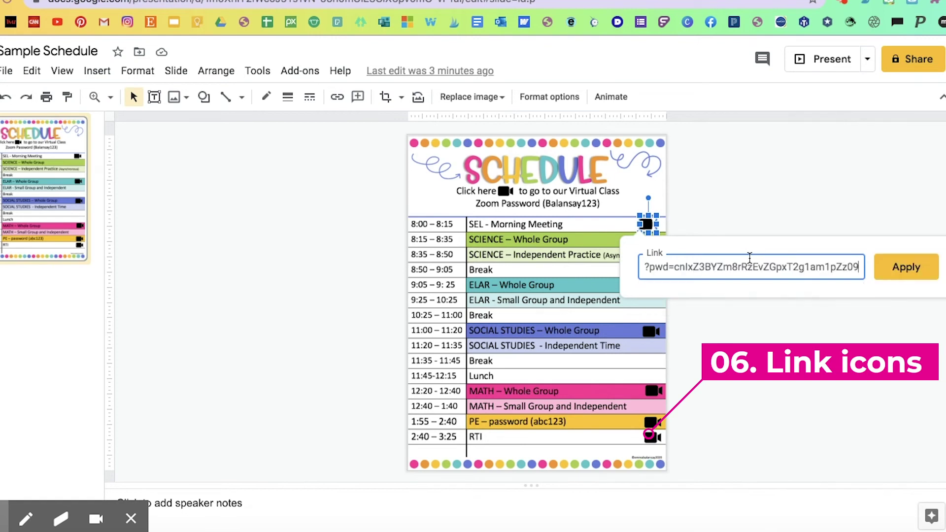
click(919, 272)
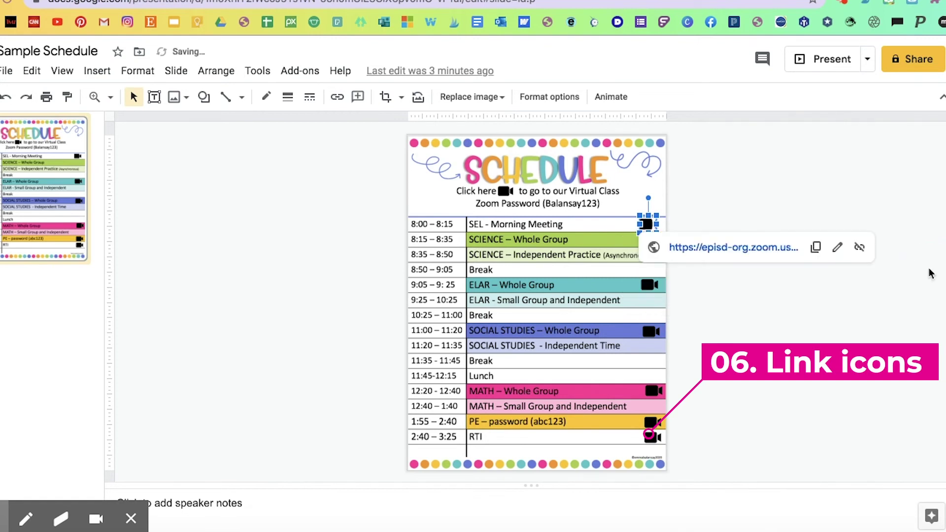
click(784, 337)
- Link the video camera icon in the ELAR – Whole Group row to the same Zoom invite link
click(652, 285)
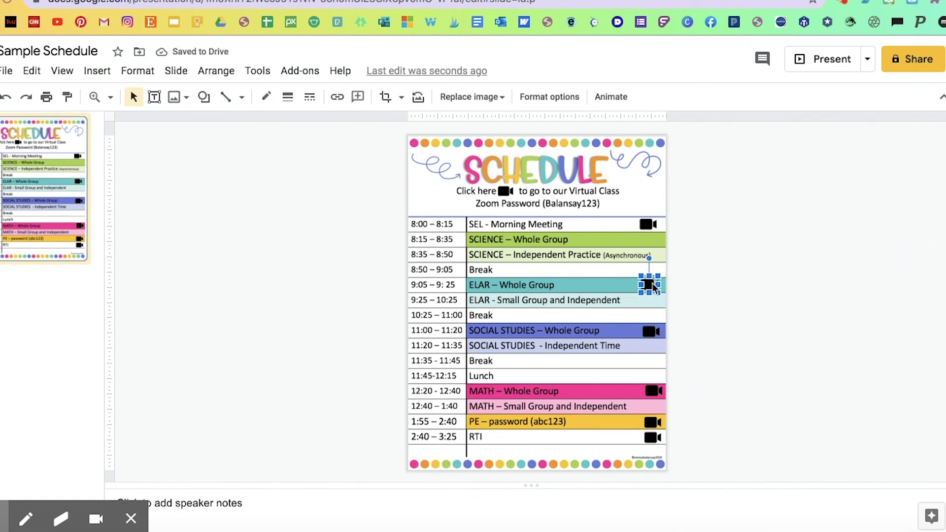
click(98, 78)
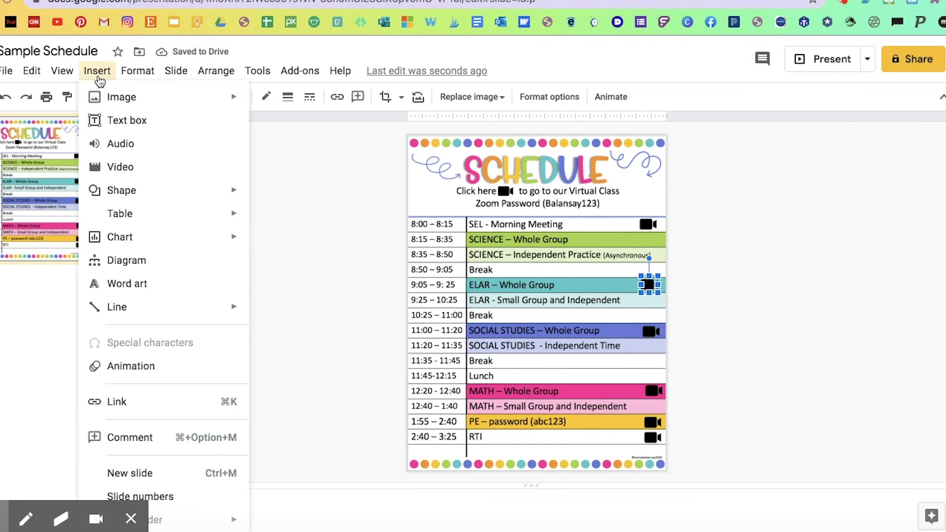
click(156, 399)
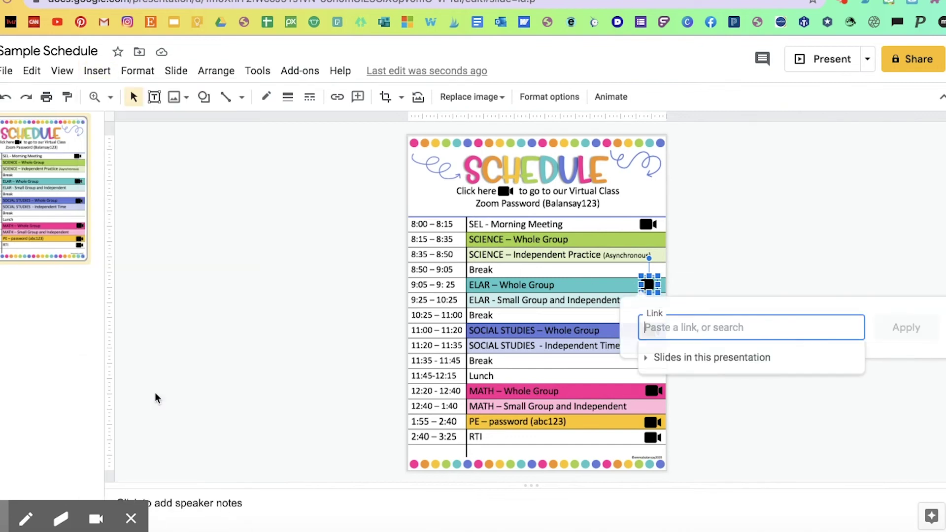
key(ctrl+v)
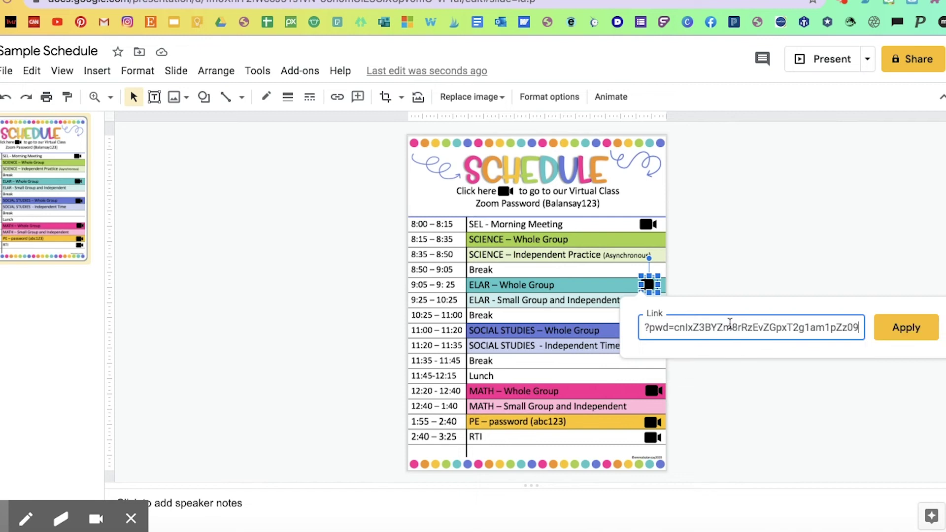
click(906, 327)
click(757, 384)
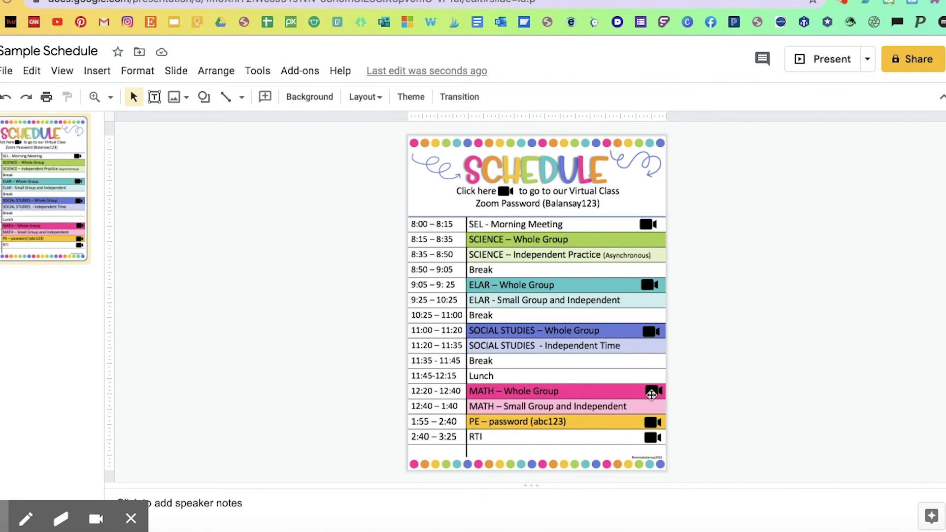
click(650, 423)
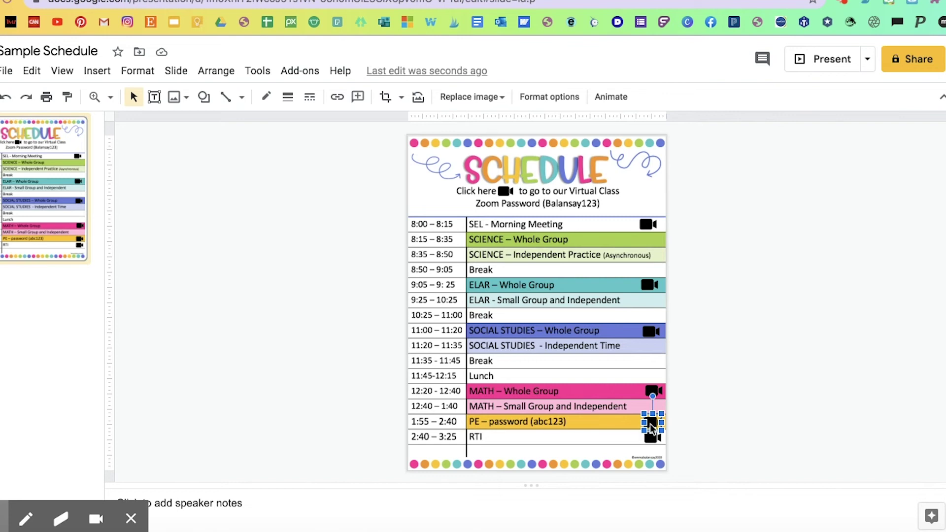
click(710, 355)
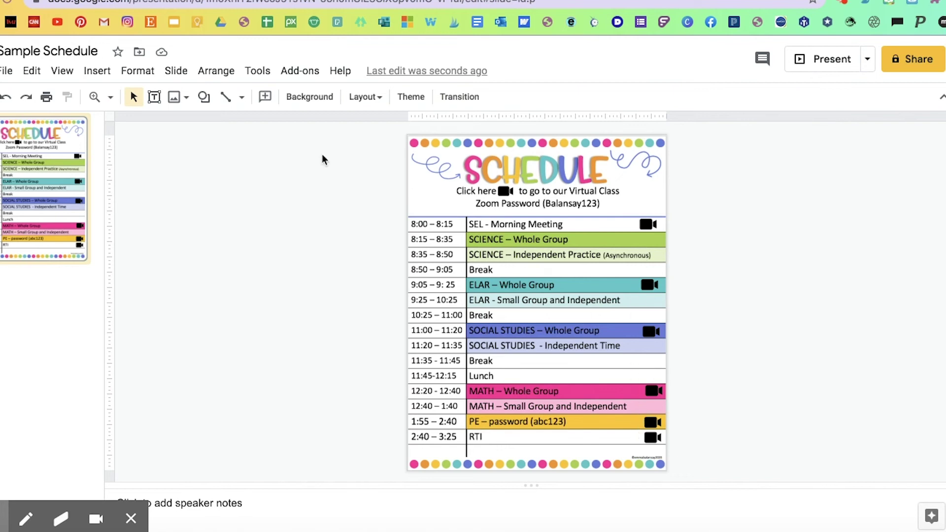
- Get the presentation's publish-to-web embed code with the slide size set to Small (408x557), and copy it
click(5, 74)
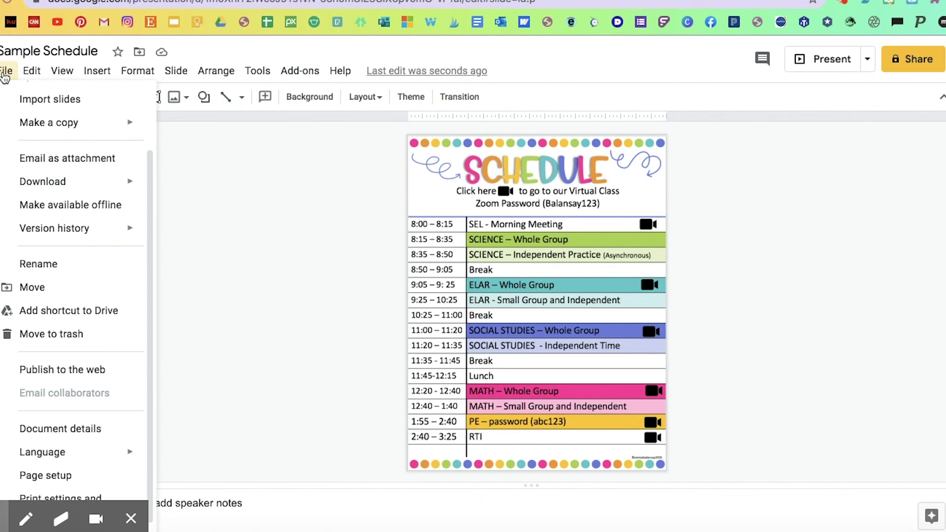
click(43, 371)
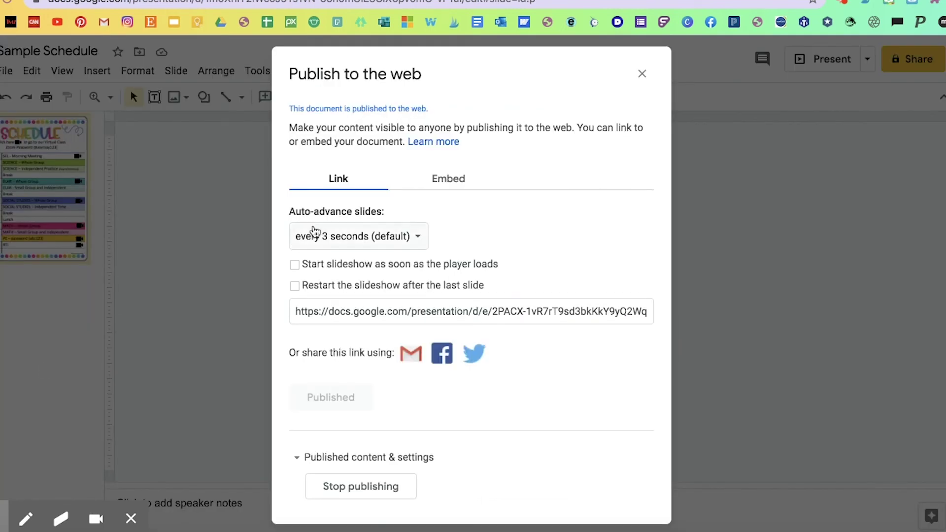
click(459, 188)
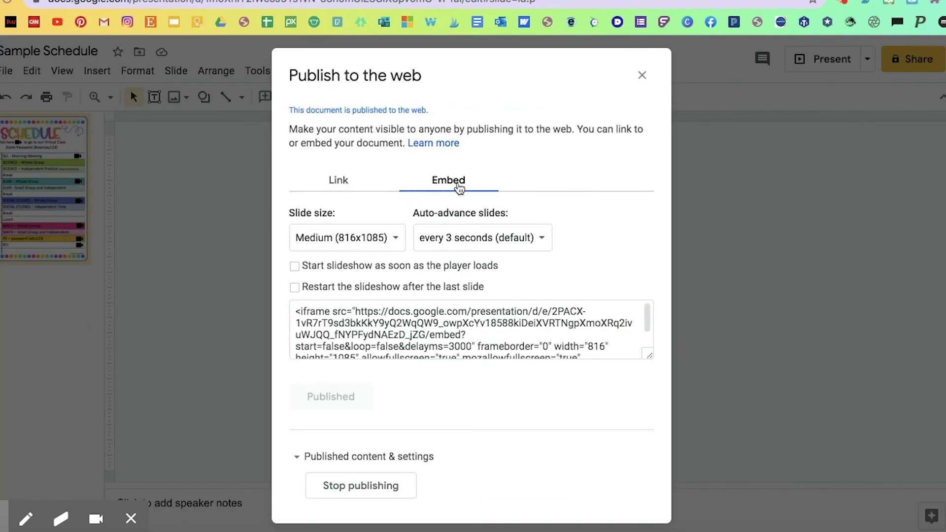
click(392, 251)
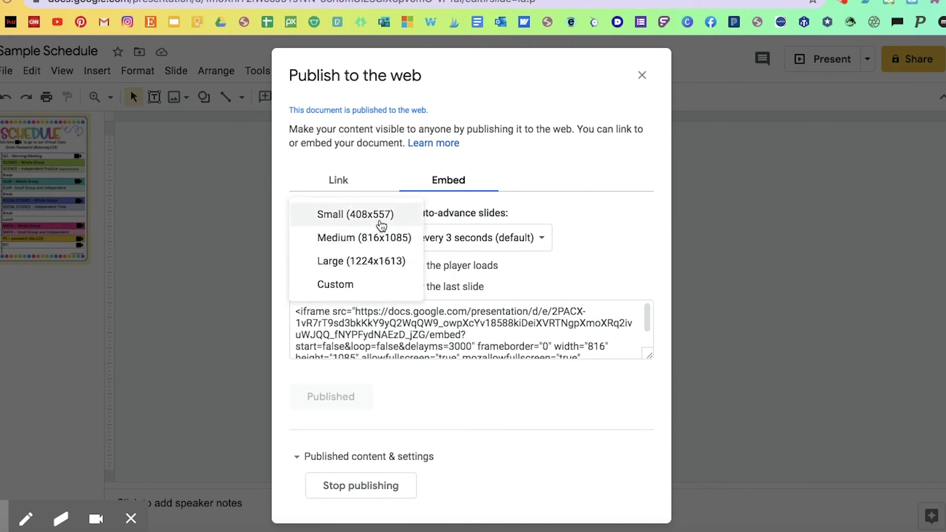
click(380, 223)
click(398, 325)
key(super+c)
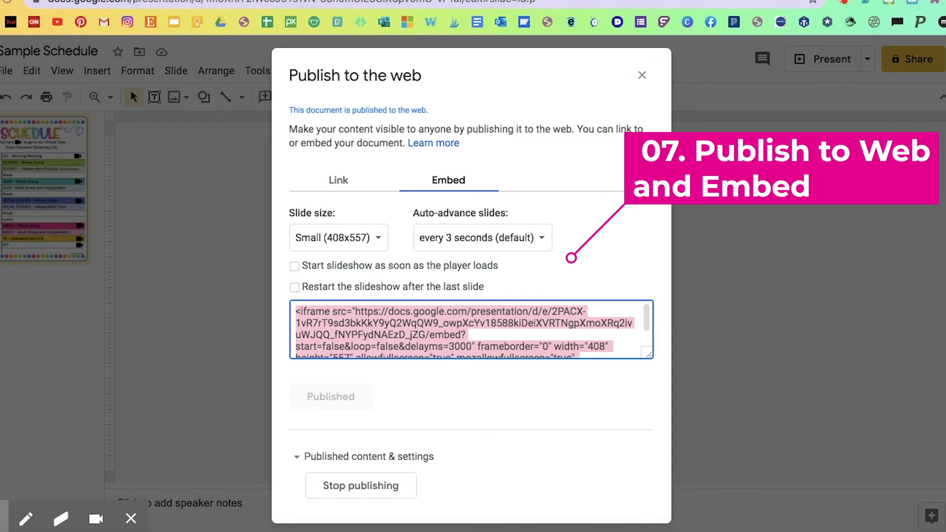
- Switch to the Schoology course and start a new page in its materials titled "Schedule"
key(ctrl+Tab)
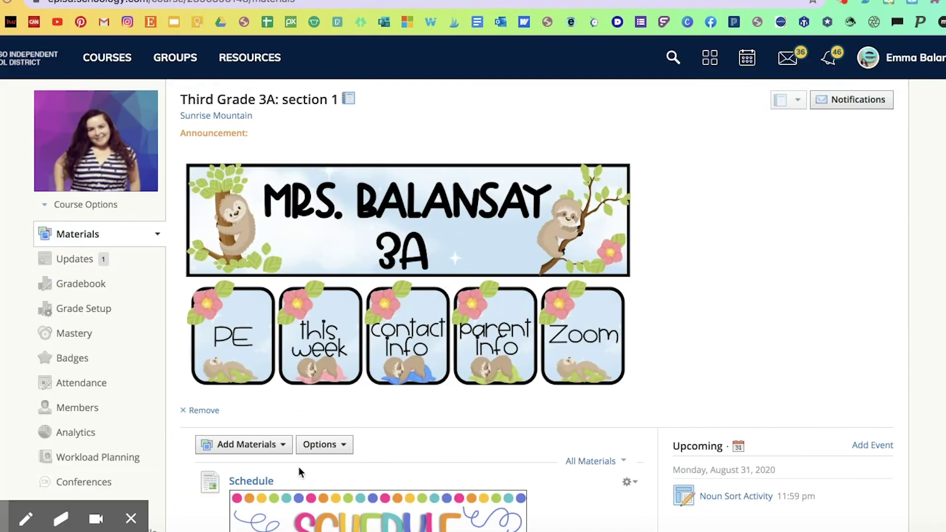
scroll(255, 453, down, 4)
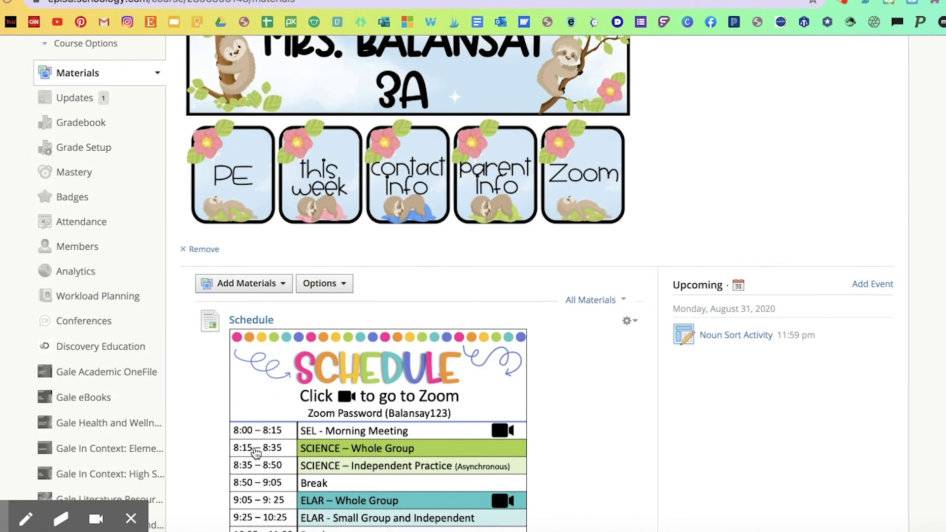
click(274, 290)
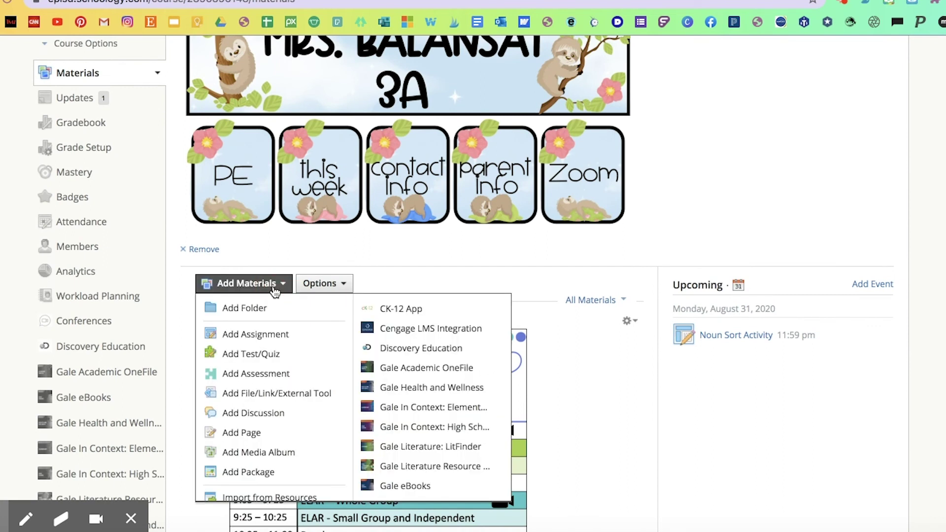
click(247, 426)
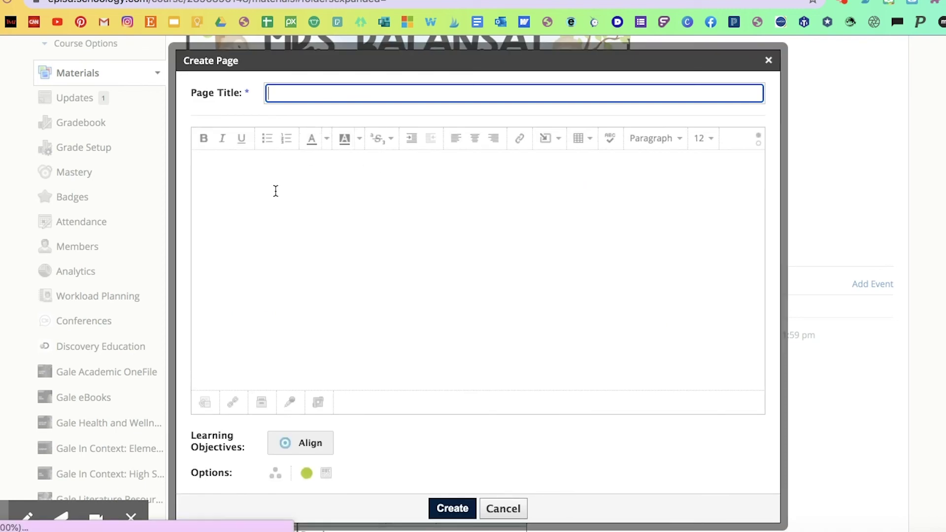
click(276, 187)
click(337, 89)
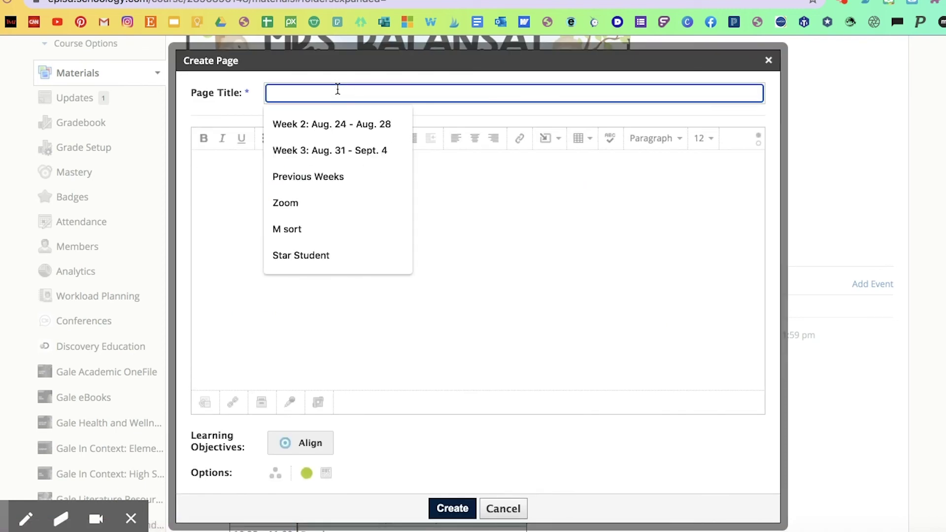
text(Schedule)
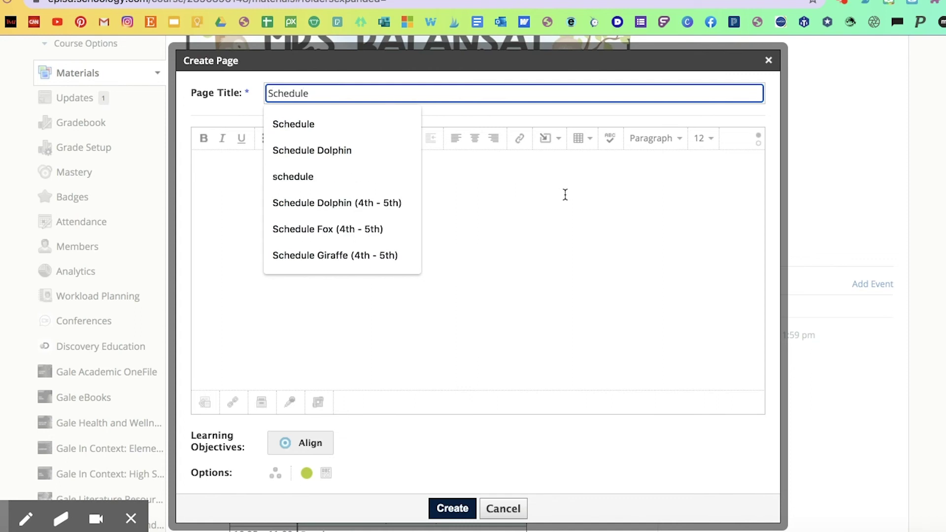
click(565, 195)
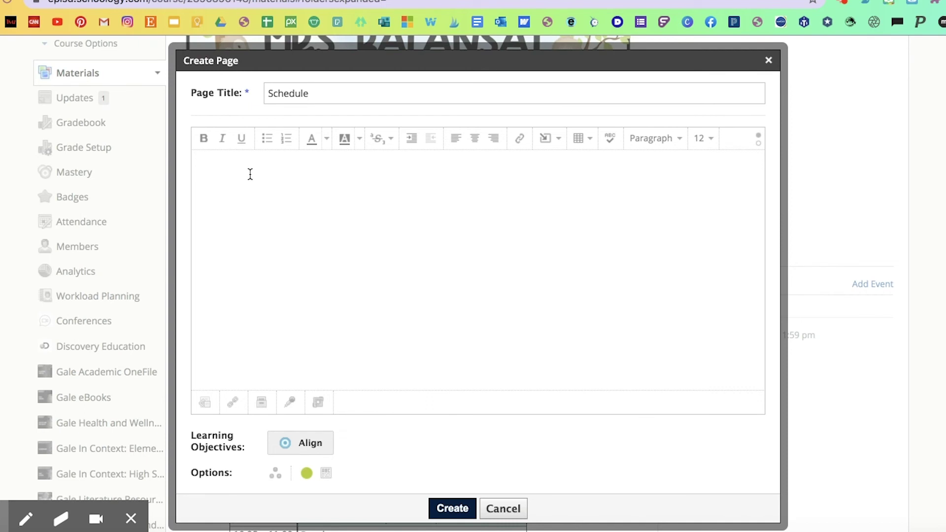
- Paste the copied iframe embed code into the page's HTML source and create the page with Display inline enabled
click(757, 135)
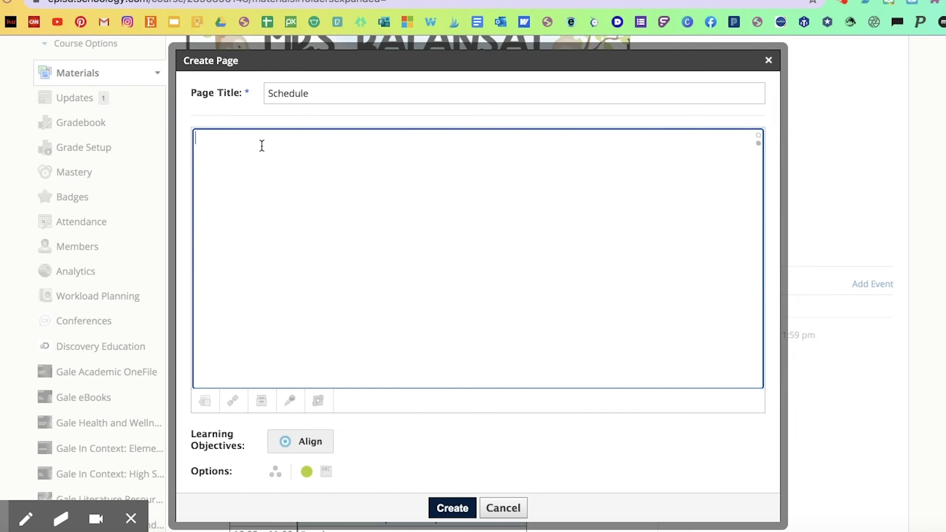
key(super+v)
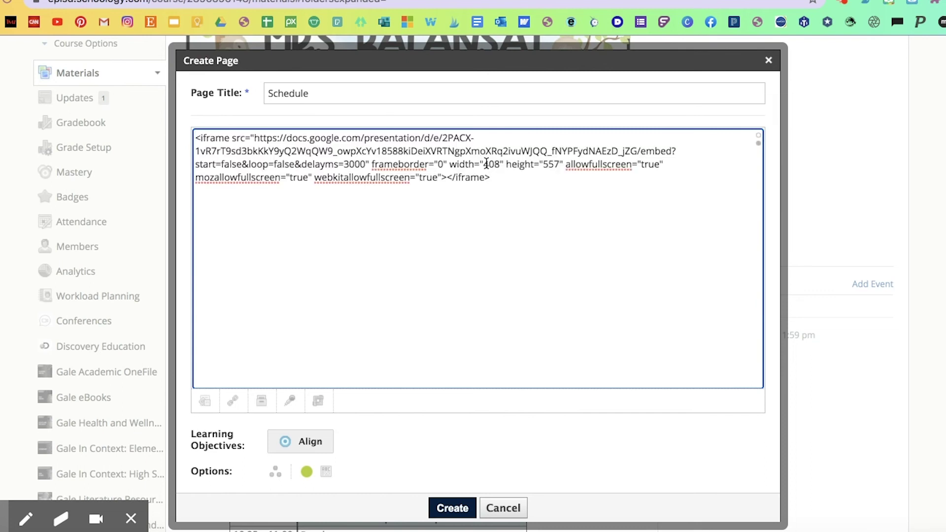
scroll(352, 288, down, 1)
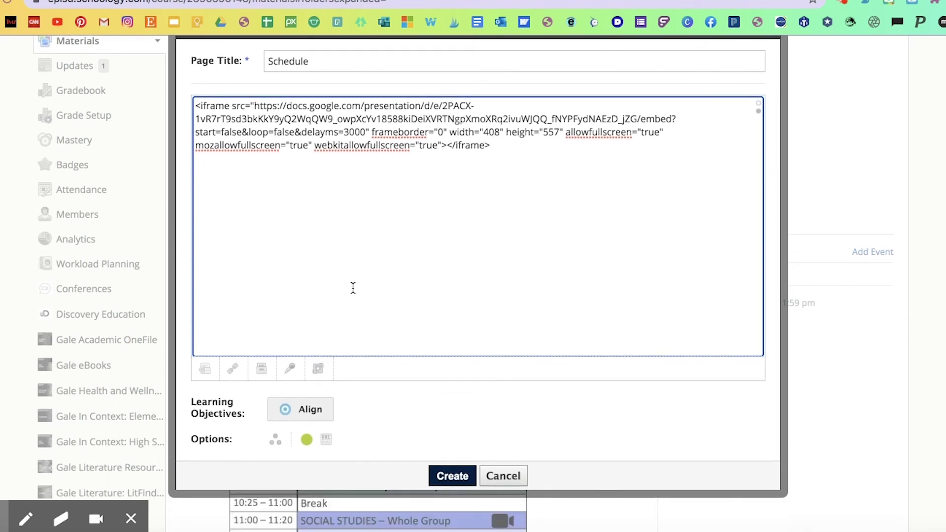
click(327, 440)
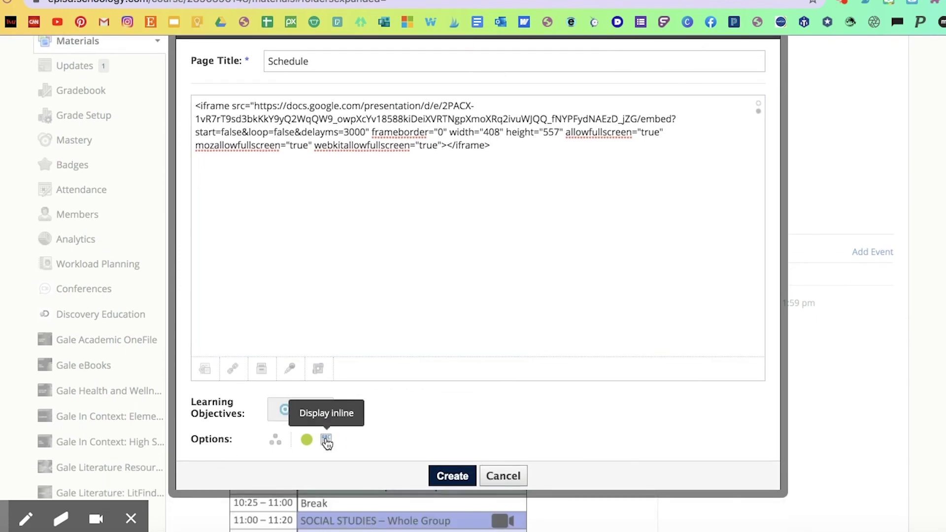
click(463, 477)
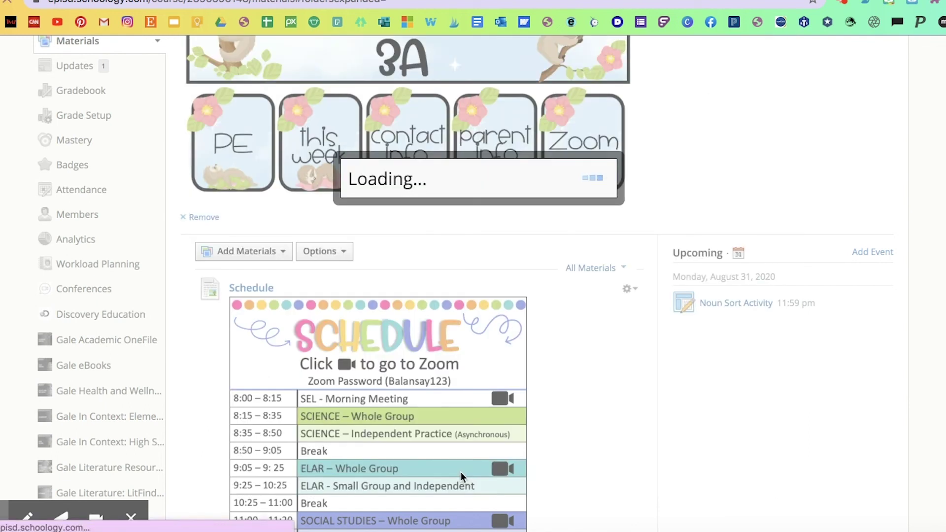
scroll(460, 471, down, 4)
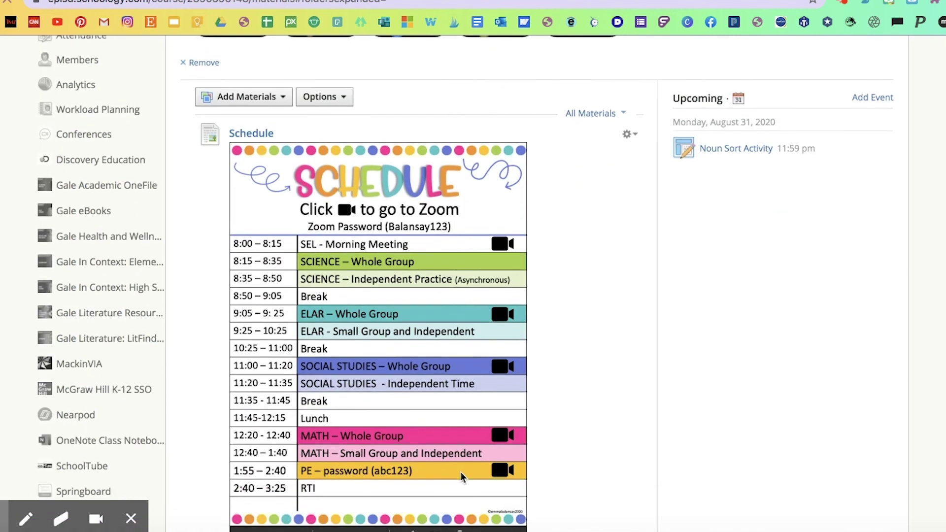
scroll(460, 477, down, 1)
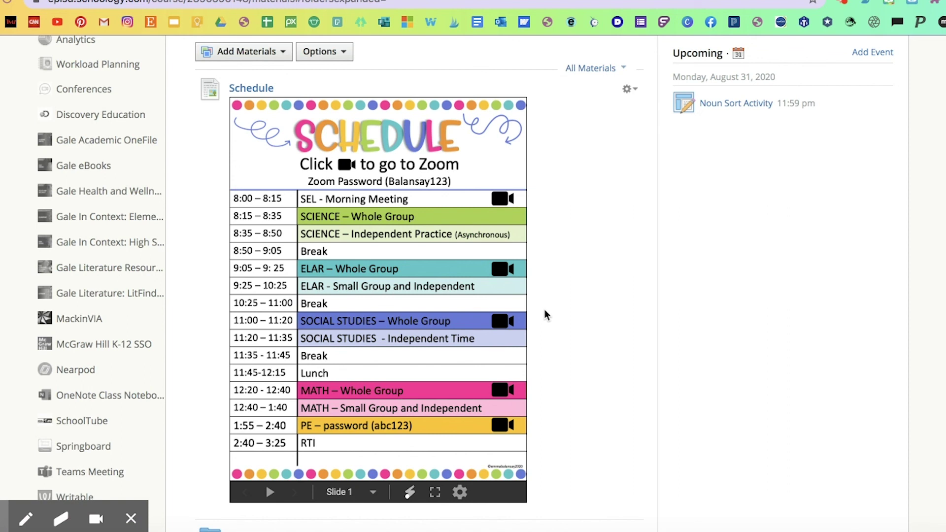
scroll(544, 314, up, 5)
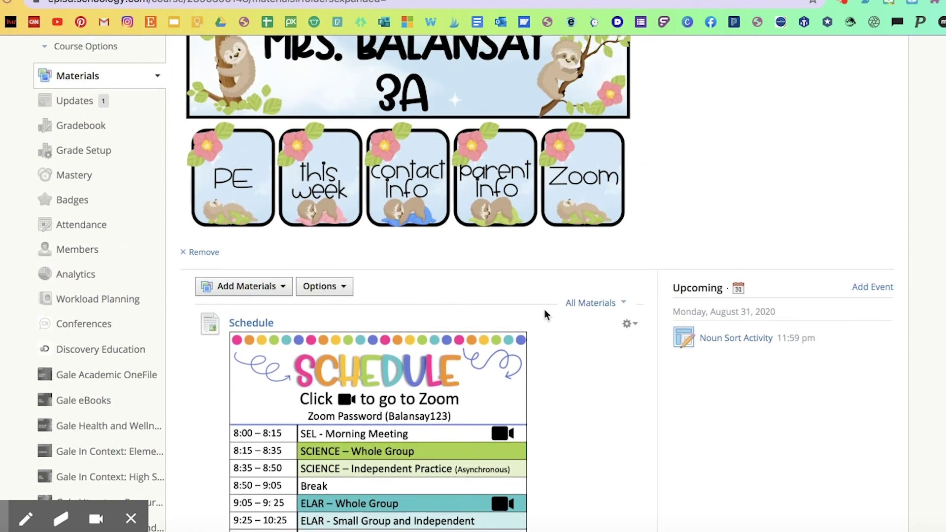
scroll(544, 309, up, 3)
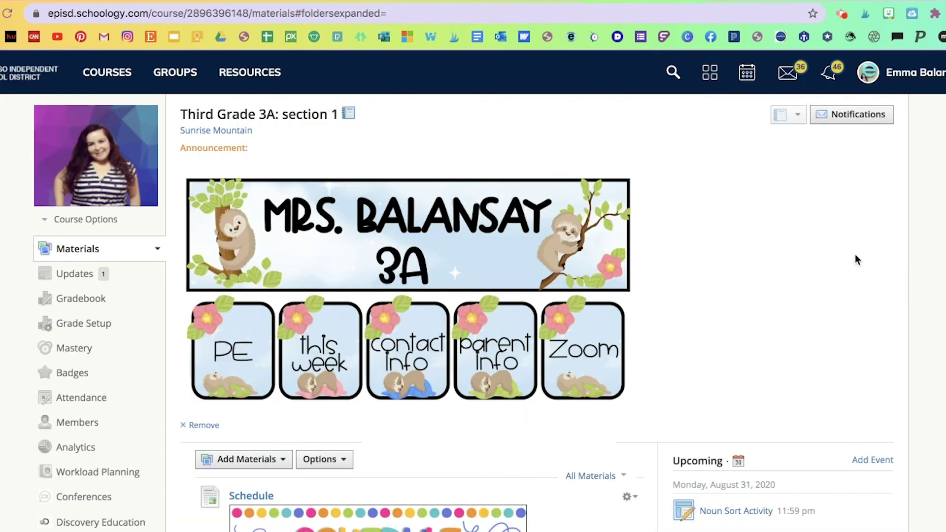